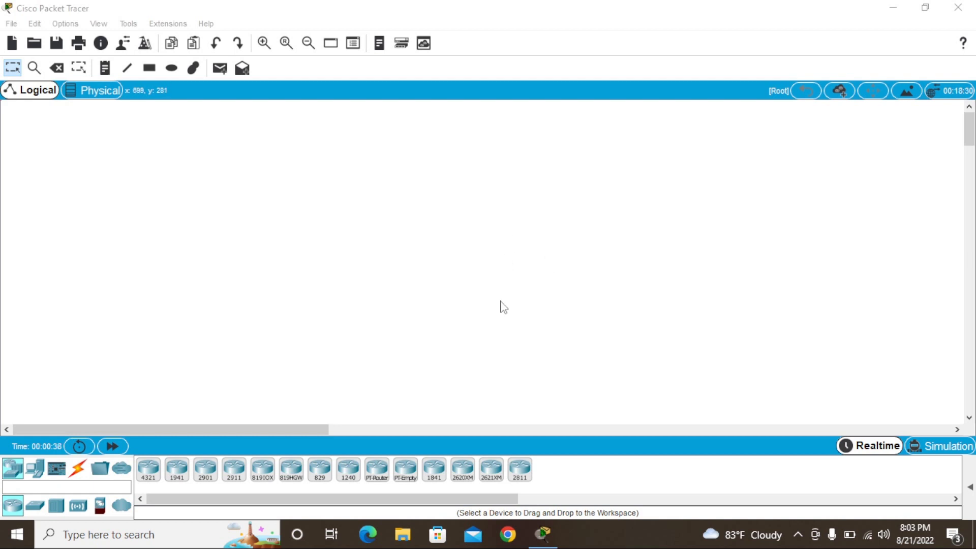
# Place an 1841 router on the workspace as Router0 and open its device window.
pyautogui.moveTo(434, 469); pyautogui.dragTo(364, 260)
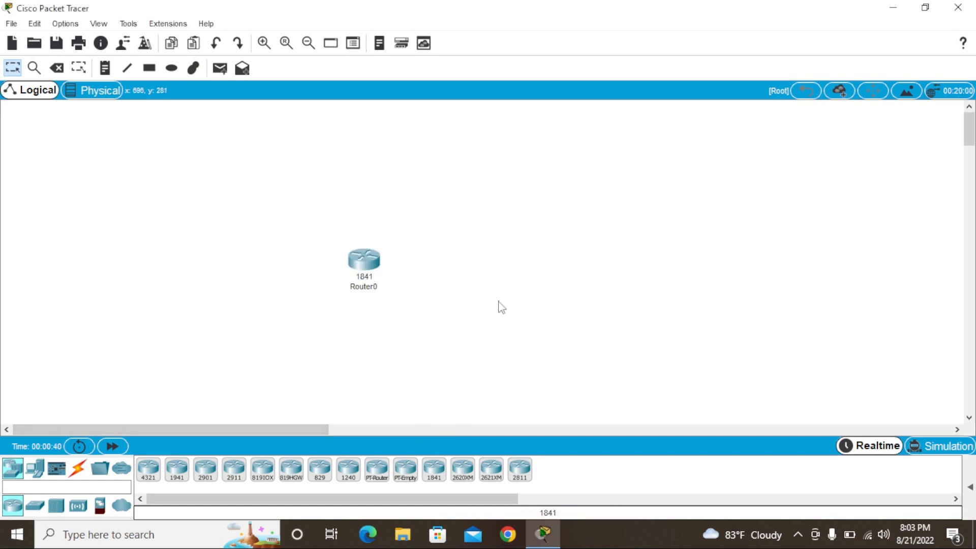
pyautogui.click(379, 263)
pyautogui.click(639, 66)
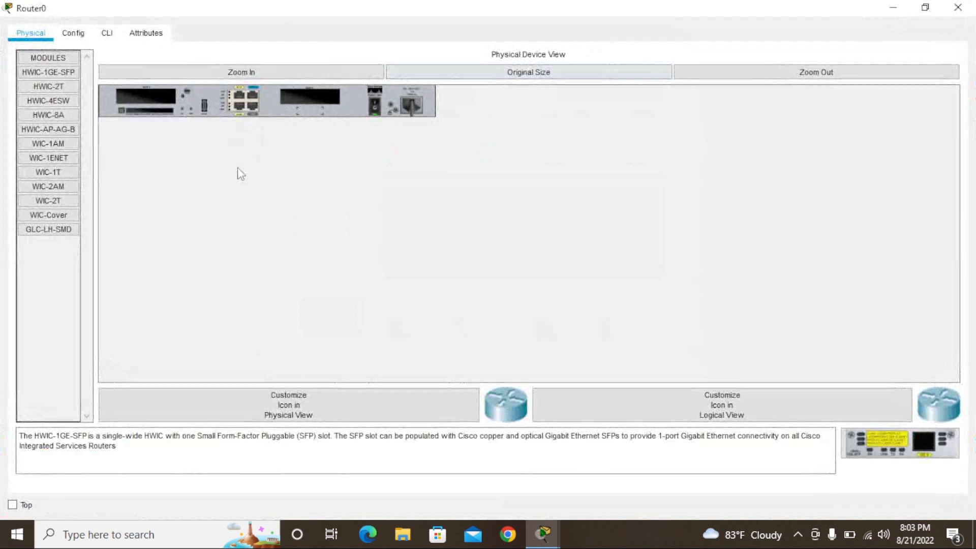
# Power off Router0, then fit HWIC-4ESW into slot 0 and WIC-1T into slot 1.
pyautogui.click(244, 72)
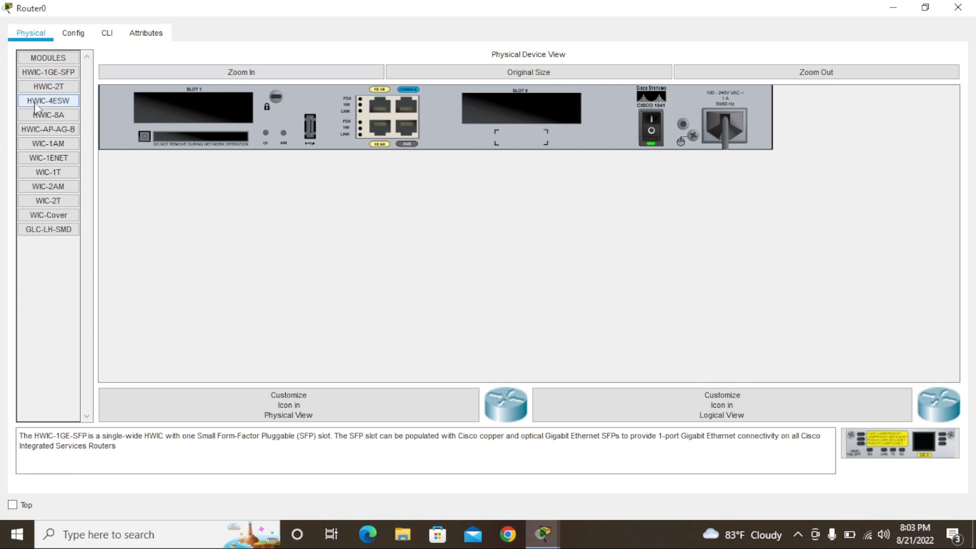
pyautogui.moveTo(35, 104); pyautogui.dragTo(522, 112)
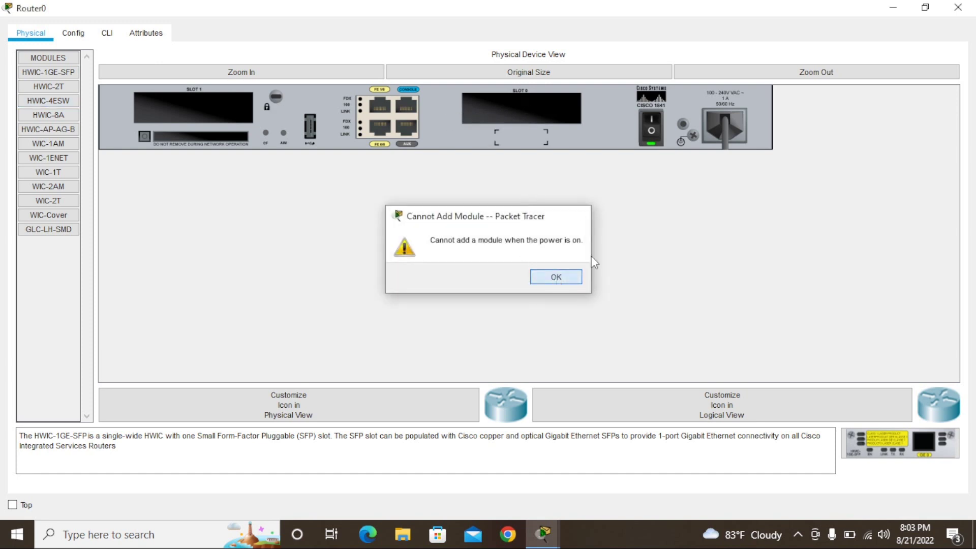
pyautogui.click(555, 276)
pyautogui.click(651, 128)
pyautogui.moveTo(913, 454); pyautogui.dragTo(509, 105)
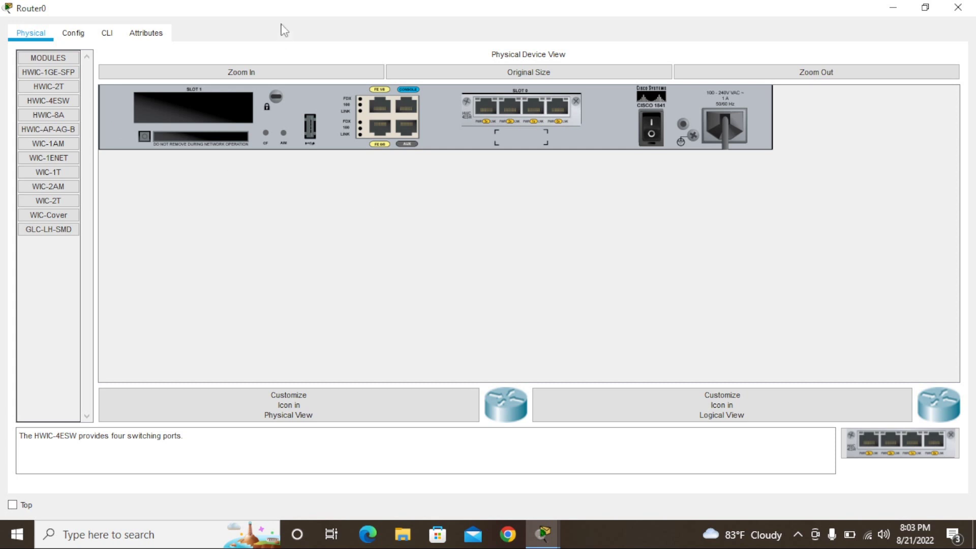
pyautogui.moveTo(48, 173); pyautogui.dragTo(190, 121)
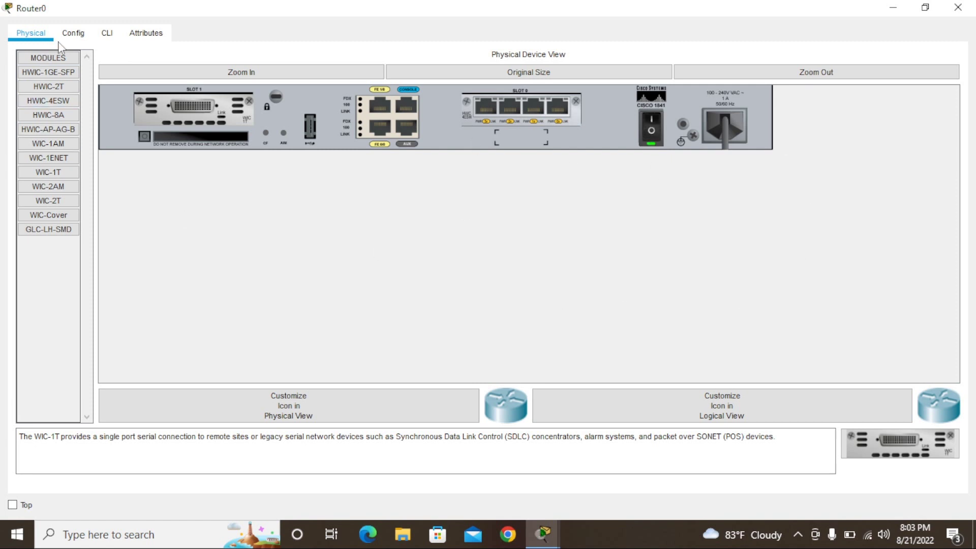
pyautogui.click(107, 33)
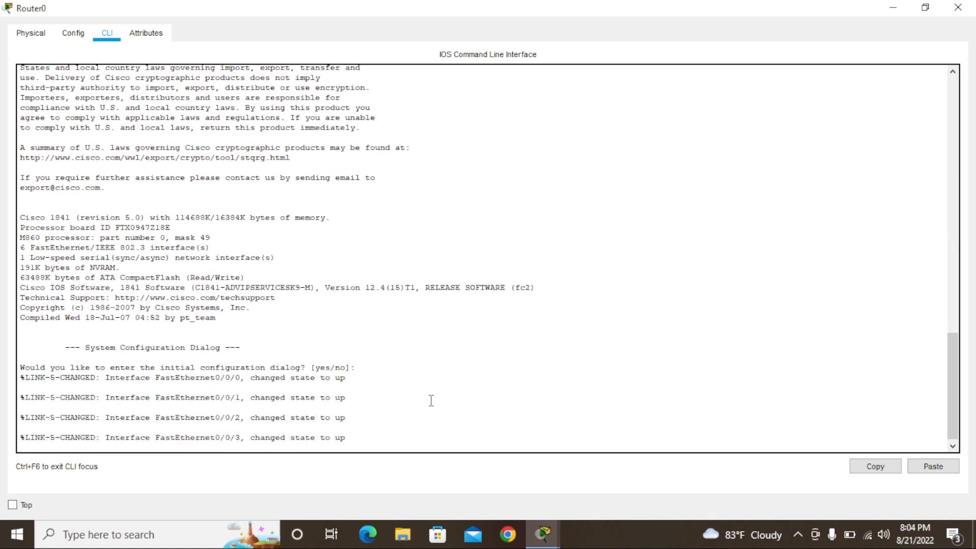
# Answer 'no' to the initial configuration dialog to reach the Router> prompt.
pyautogui.press('Return')
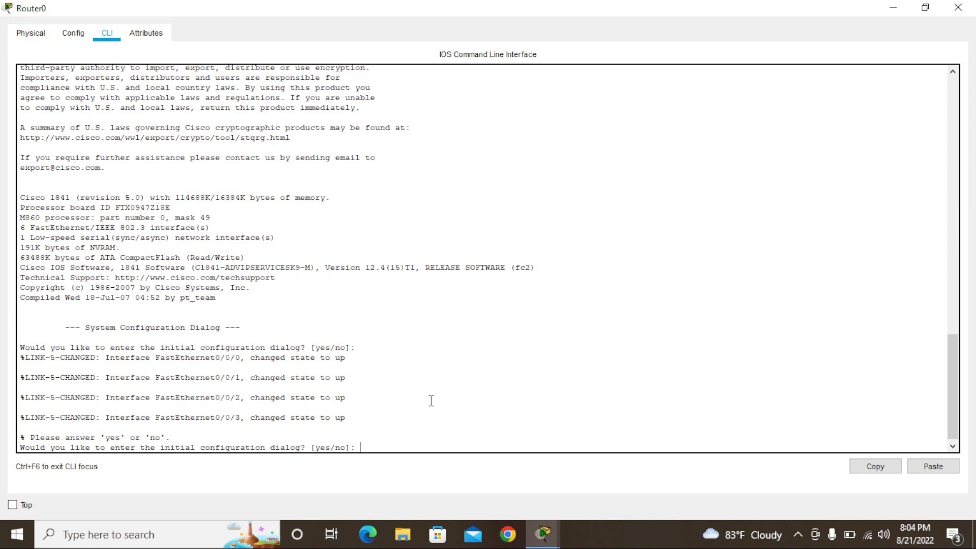
pyautogui.write('no')
pyautogui.press('Return')
pyautogui.press('Return')
pyautogui.press('Return')
pyautogui.press('Return')
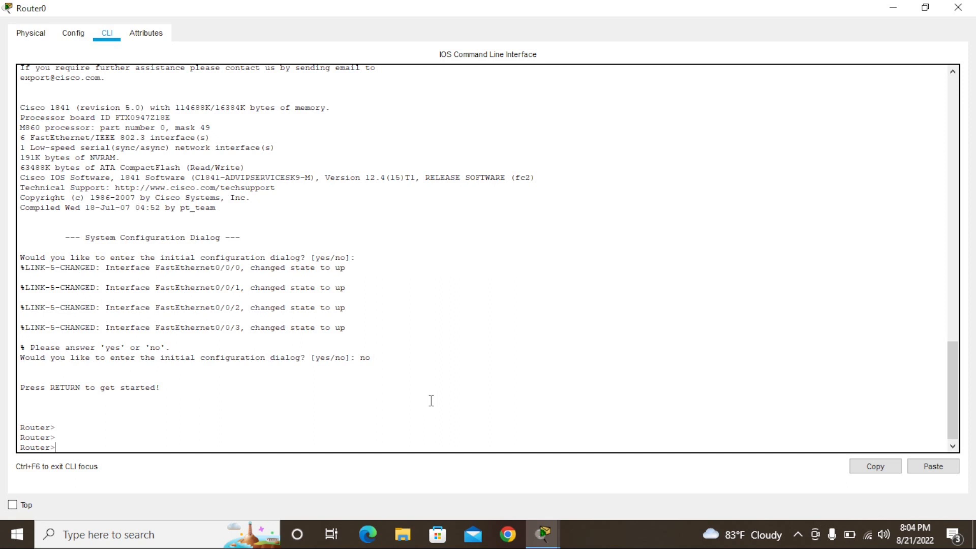
# Enter privileged mode with enable, then global configuration mode with configure terminal.
pyautogui.write('ena')
pyautogui.press('Tab')
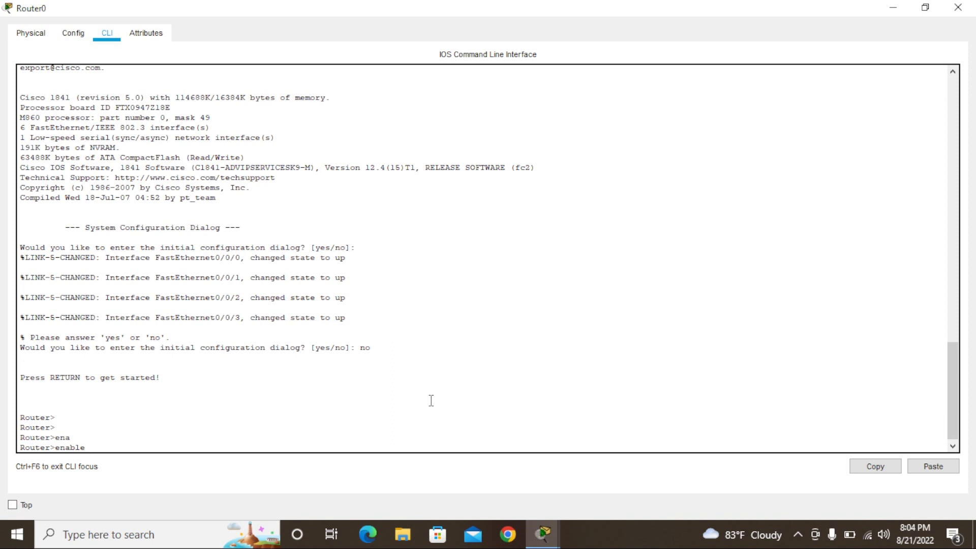
pyautogui.press('Return')
pyautogui.press('Return')
pyautogui.press('Return')
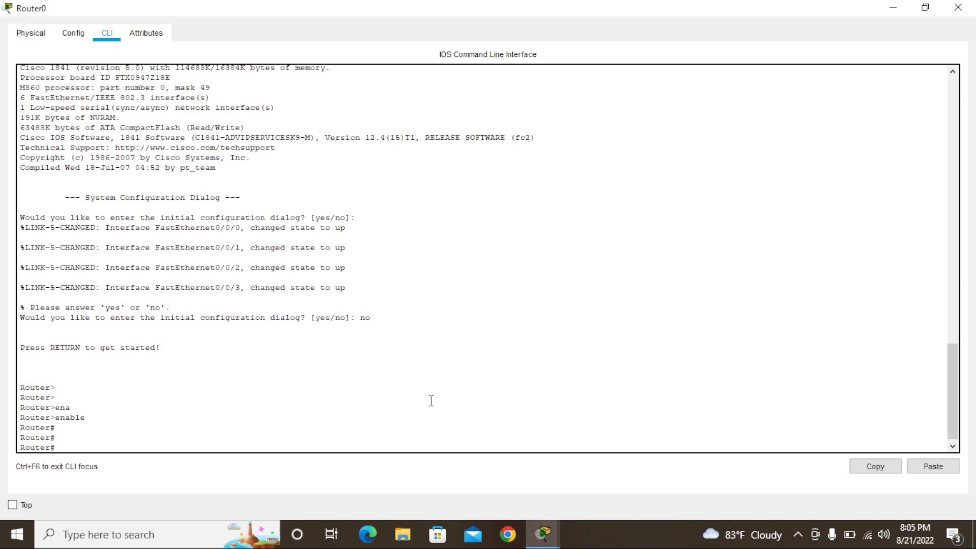
pyautogui.write('config')
pyautogui.press('Tab')
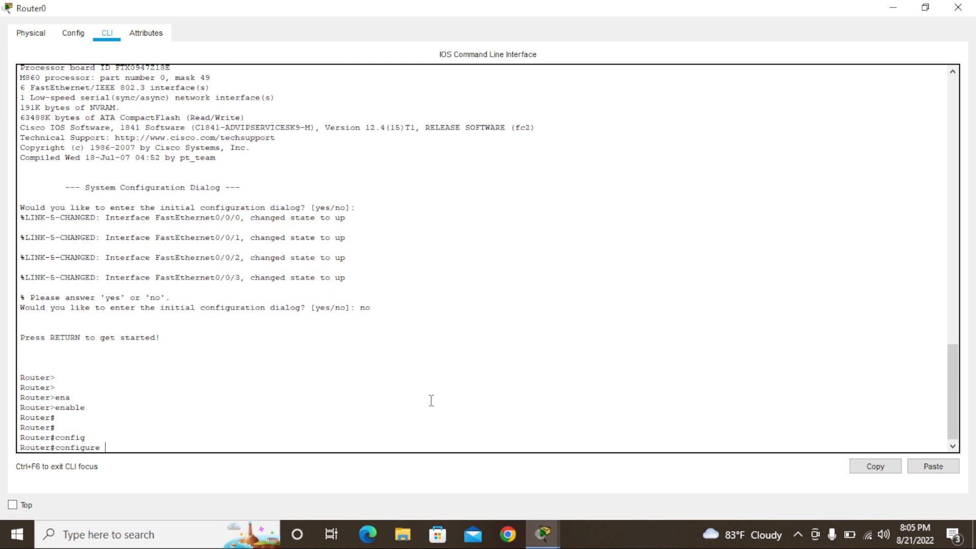
pyautogui.write('te')
pyautogui.press('Tab')
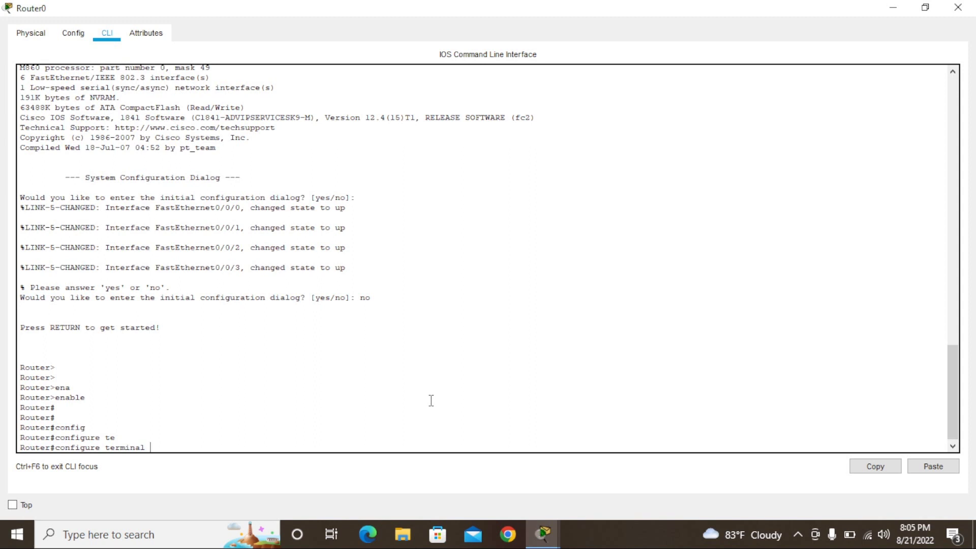
pyautogui.press('Return')
pyautogui.press('Return')
pyautogui.press('Return')
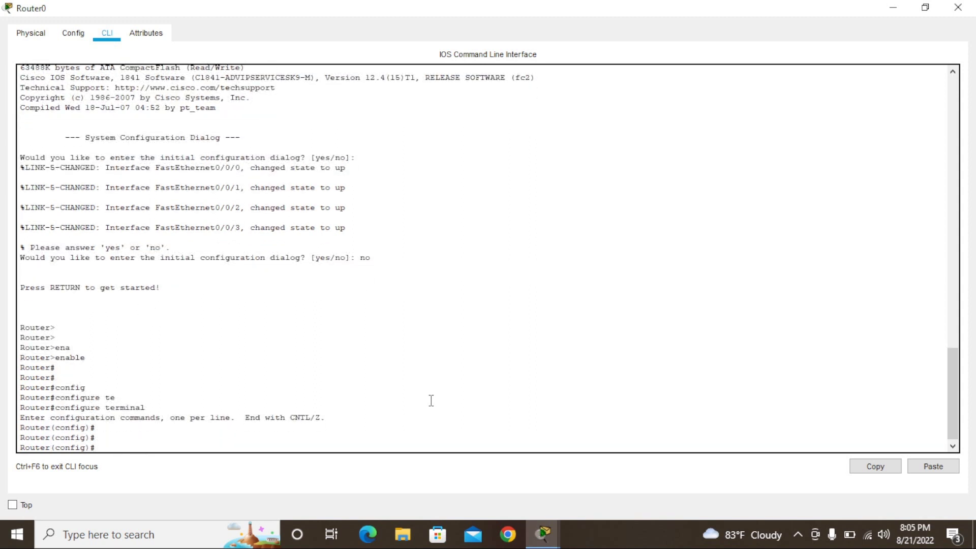
# Exit global configuration mode and type 'config t' again.
pyautogui.write('exit')
pyautogui.press('Return')
pyautogui.press('Return')
pyautogui.press('Return')
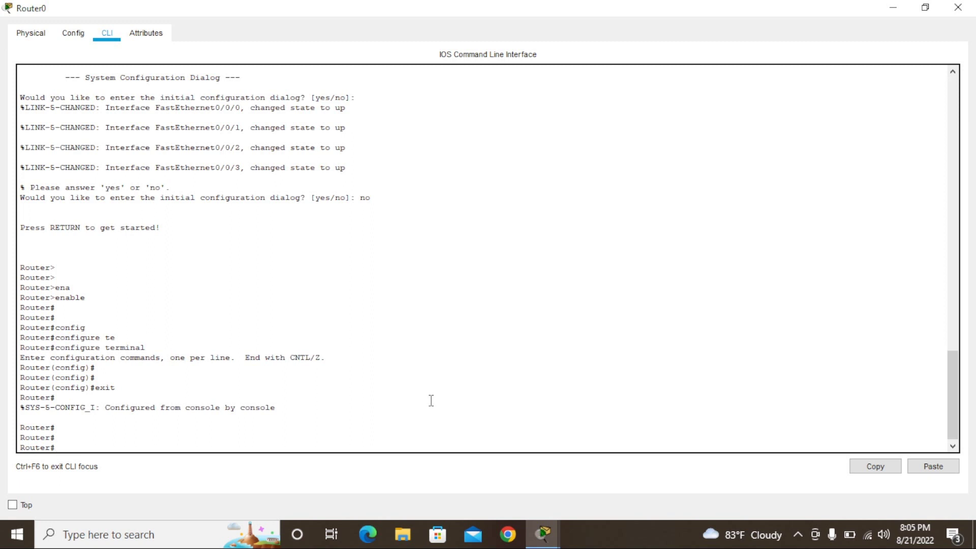
pyautogui.write('config t')
# Enter global configuration mode and set the hostname to TLina.
pyautogui.press('Return')
pyautogui.press('Return')
pyautogui.press('Return')
pyautogui.press('Return')
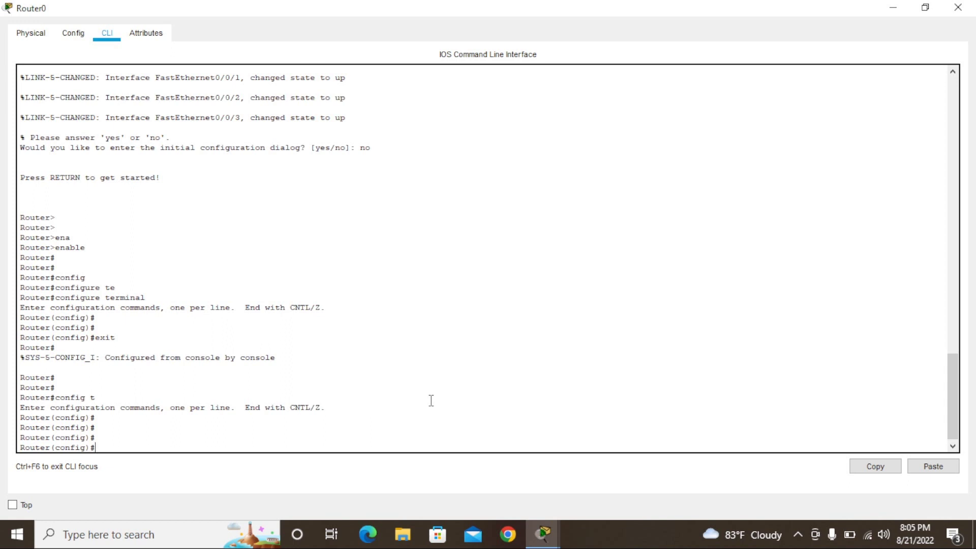
pyautogui.write('host')
pyautogui.press('Tab')
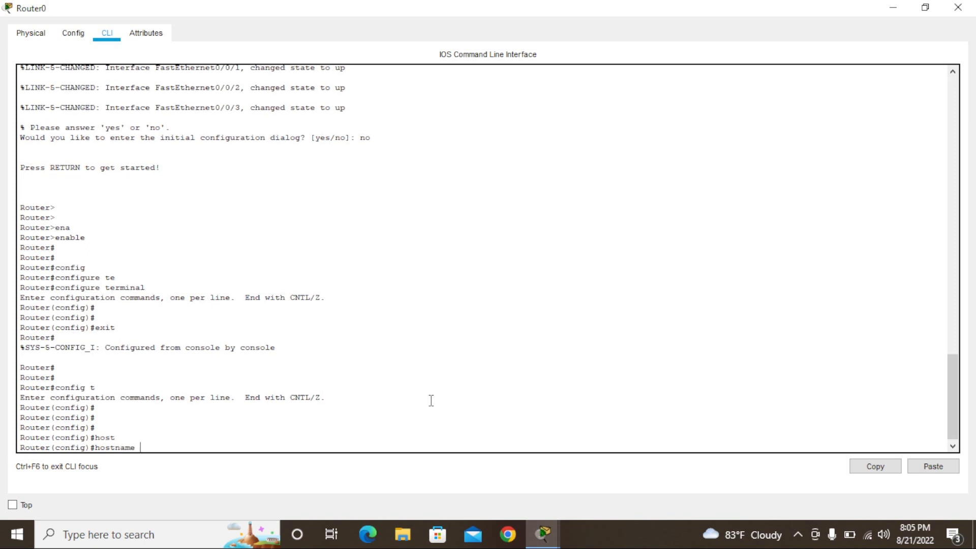
pyautogui.write('TLin a')
pyautogui.write('a')
pyautogui.press('Return')
pyautogui.press('Return')
pyautogui.press('Return')
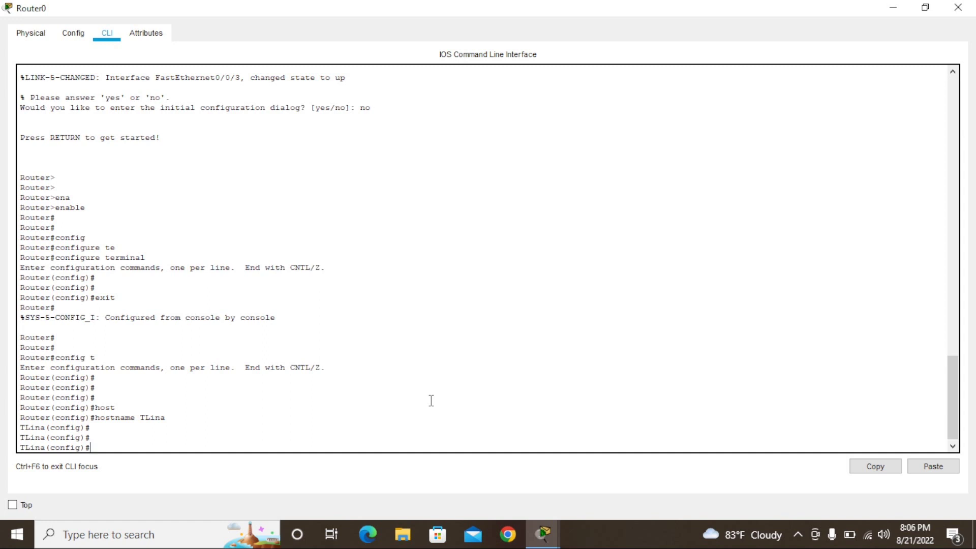
# Attempt 'write' in config mode, then exit back to the TLina# prompt.
pyautogui.write('rite')
pyautogui.press('Return')
pyautogui.press('Return')
pyautogui.press('Return')
pyautogui.press('Return')
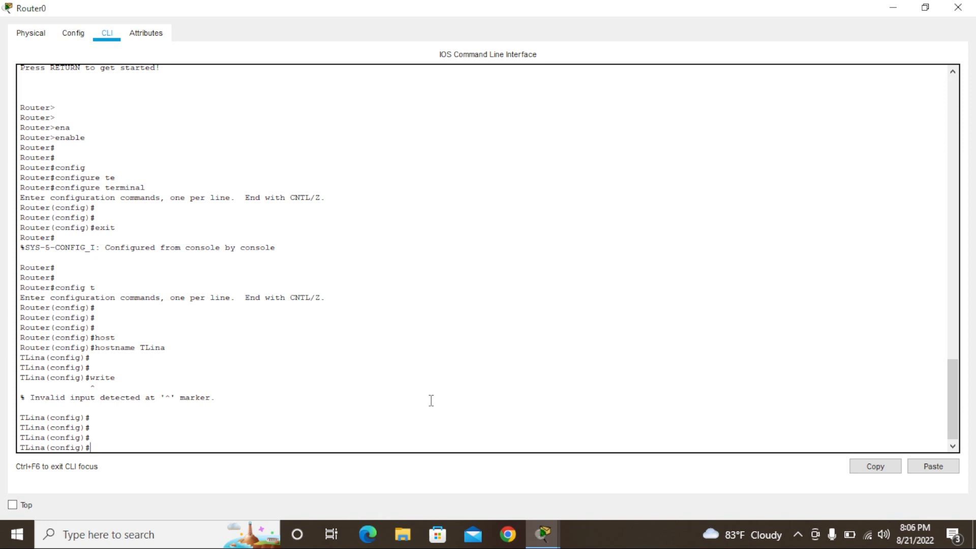
pyautogui.write('exit')
pyautogui.press('Return')
pyautogui.press('Return')
pyautogui.press('Return')
pyautogui.press('Return')
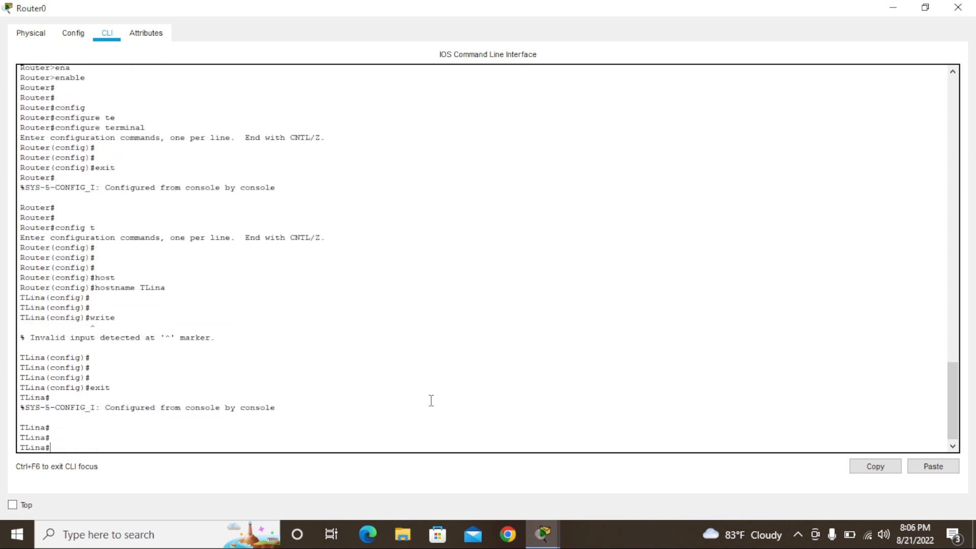
# Save TLina's running configuration with the write command.
pyautogui.write('write')
pyautogui.press('Return')
pyautogui.press('Return')
pyautogui.press('Return')
pyautogui.press('Return')
pyautogui.press('Return')
pyautogui.press('Return')
pyautogui.press('Return')
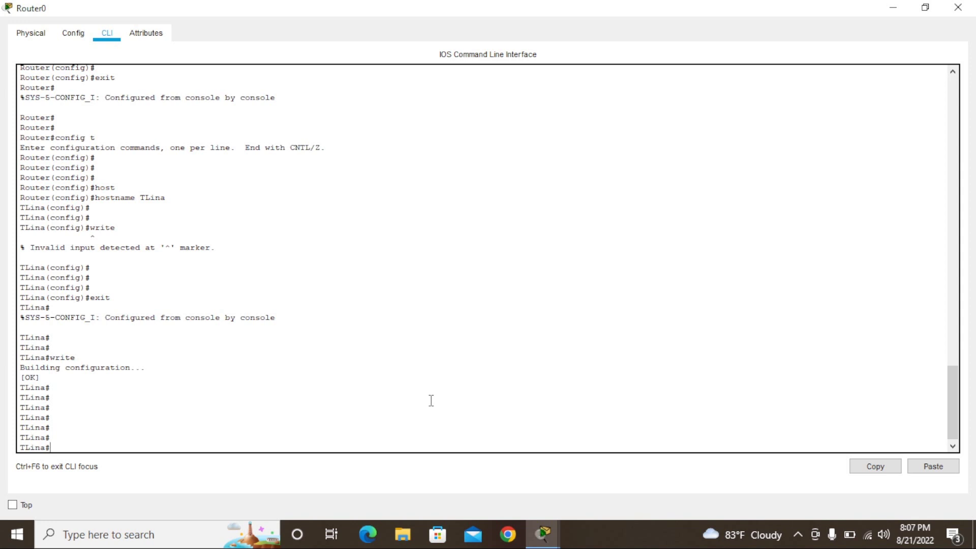
pyautogui.click(597, 529)
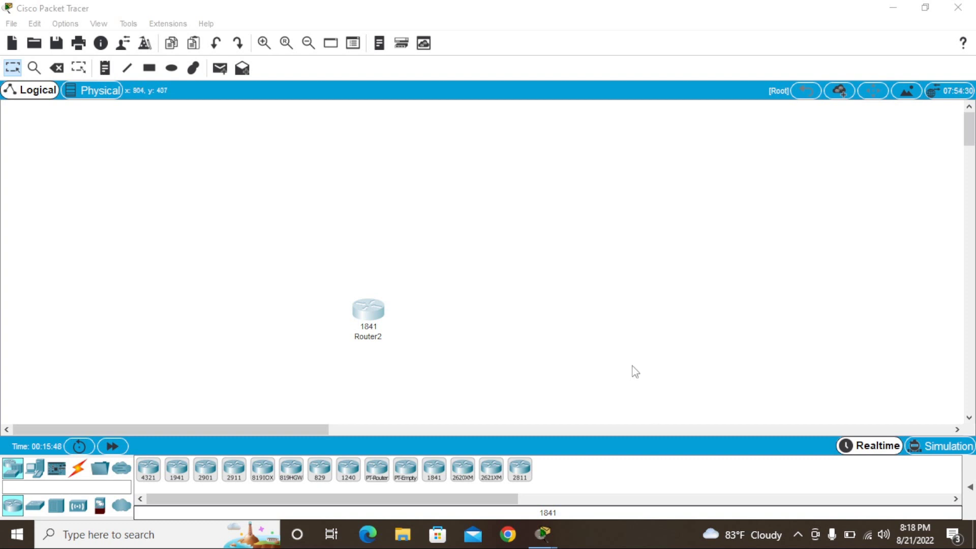
# Open Router2's device window and place the cursor in its CLI.
pyautogui.click(375, 314)
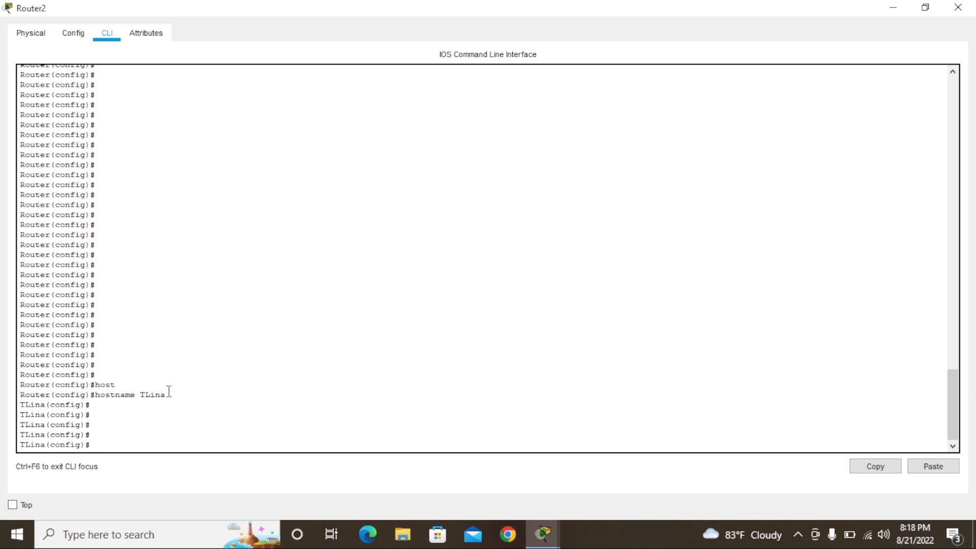
pyautogui.click(144, 438)
# Remove the TLina hostname with 'no hostname'.
pyautogui.write('no hos')
pyautogui.press('Tab')
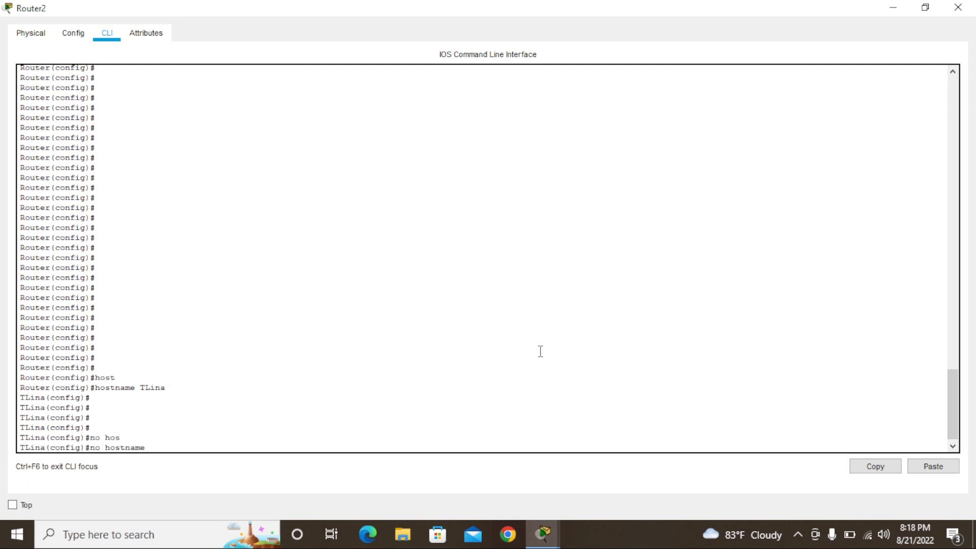
pyautogui.press('Return')
pyautogui.press('Return')
pyautogui.press('Return')
pyautogui.press('Return')
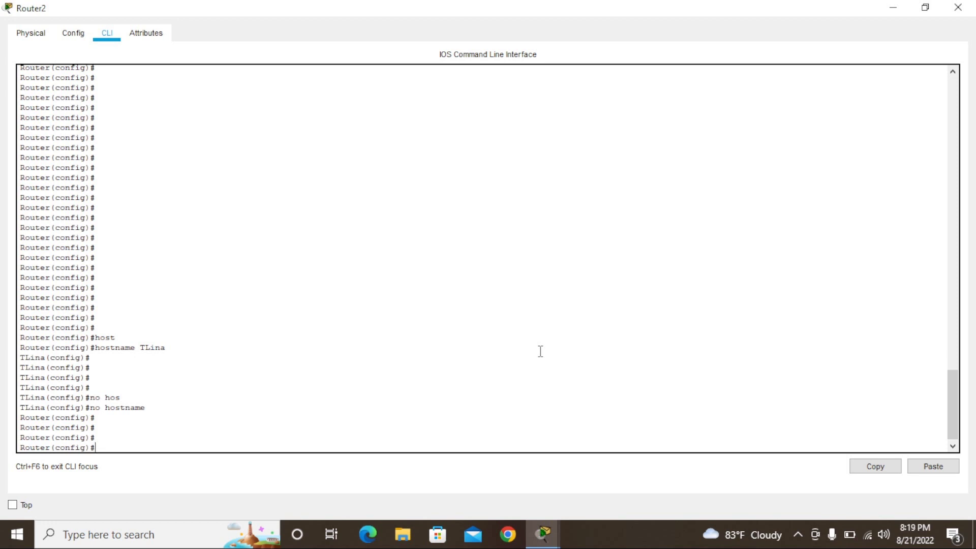
# Set the hostname to Cyber and exit to the Cyber# prompt.
pyautogui.write('host')
pyautogui.press('Tab')
pyautogui.write('Cyber')
pyautogui.press('Return')
pyautogui.press('Return')
pyautogui.press('Return')
pyautogui.press('Return')
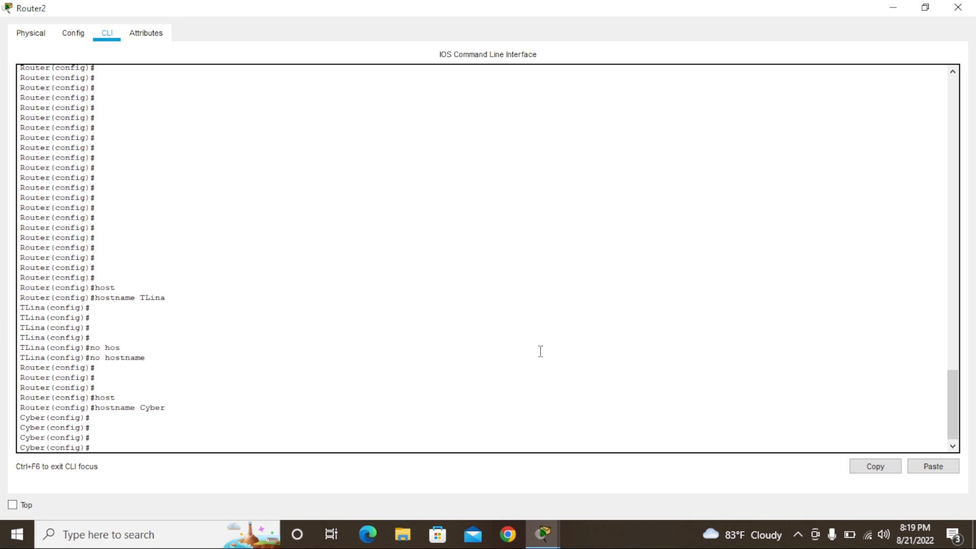
pyautogui.write('exit')
pyautogui.press('Return')
pyautogui.press('Return')
pyautogui.press('Return')
pyautogui.press('Return')
pyautogui.press('Return')
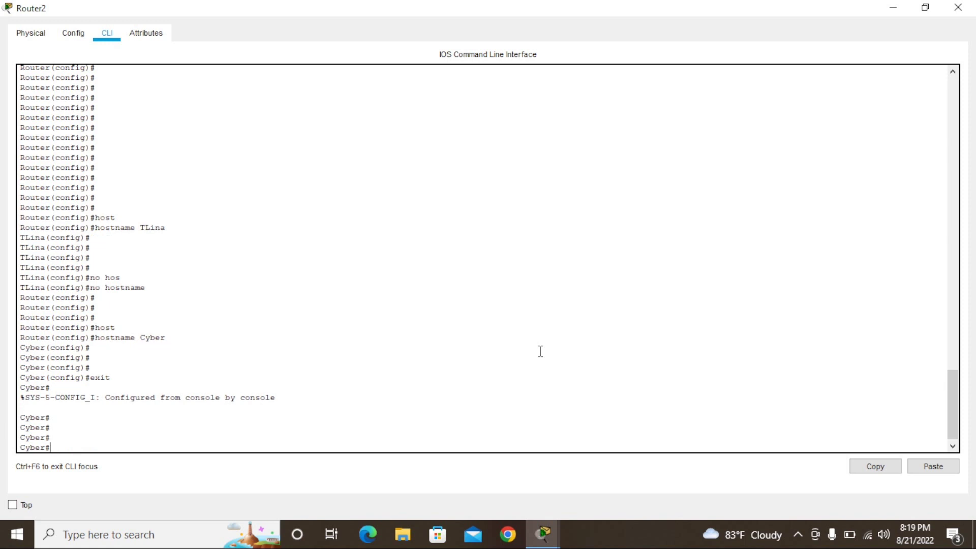
# Save Cyber's configuration with 'write', getting Building configuration... [OK].
pyautogui.write('w')
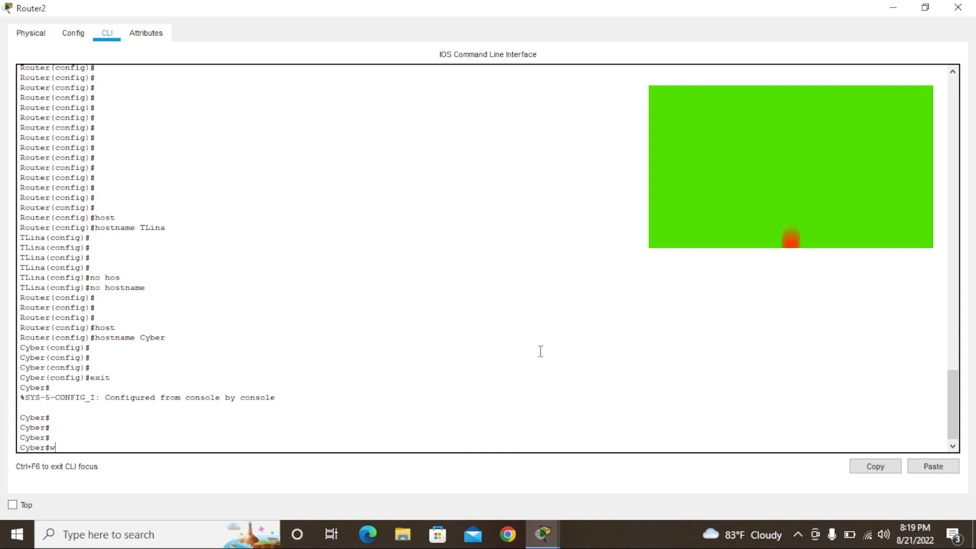
pyautogui.write('rite')
pyautogui.press('Return')
pyautogui.press('Return')
pyautogui.press('Return')
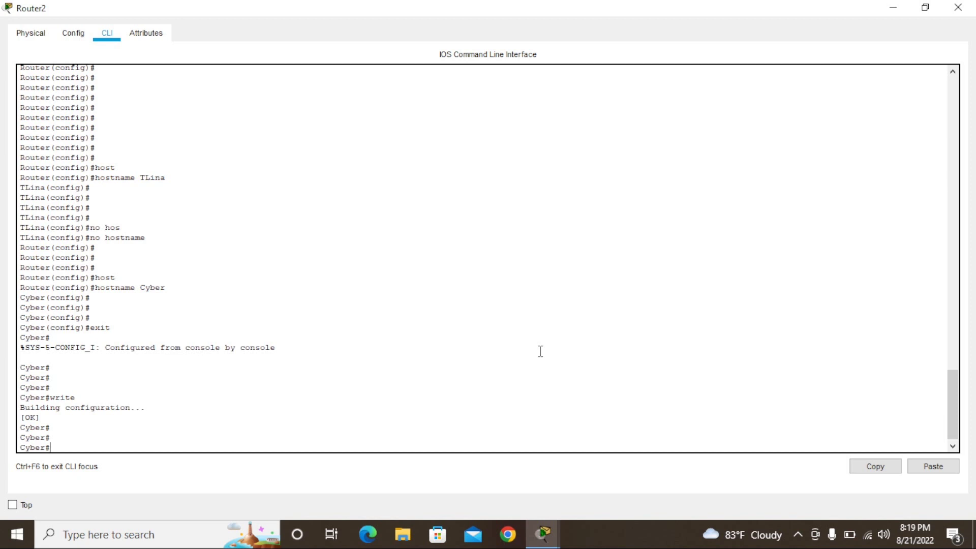
pyautogui.click(641, 532)
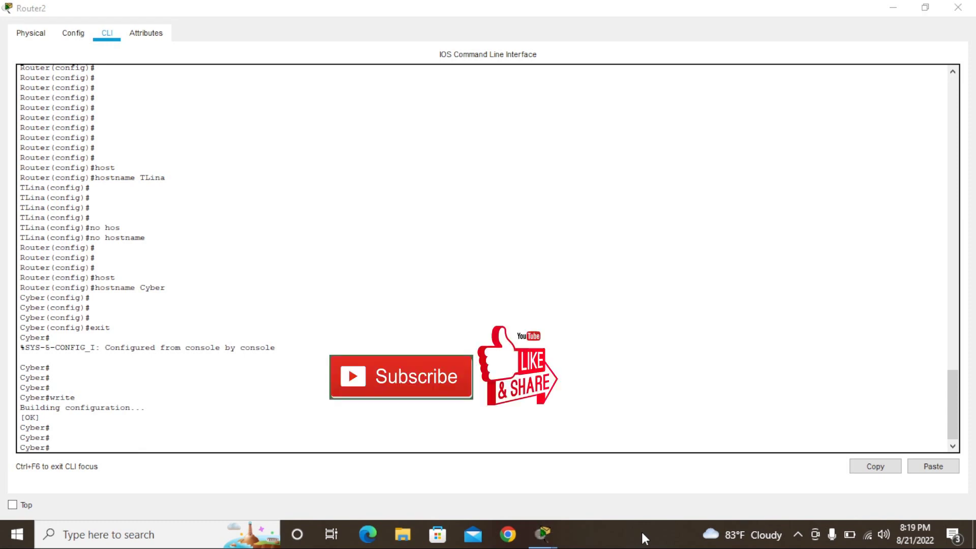